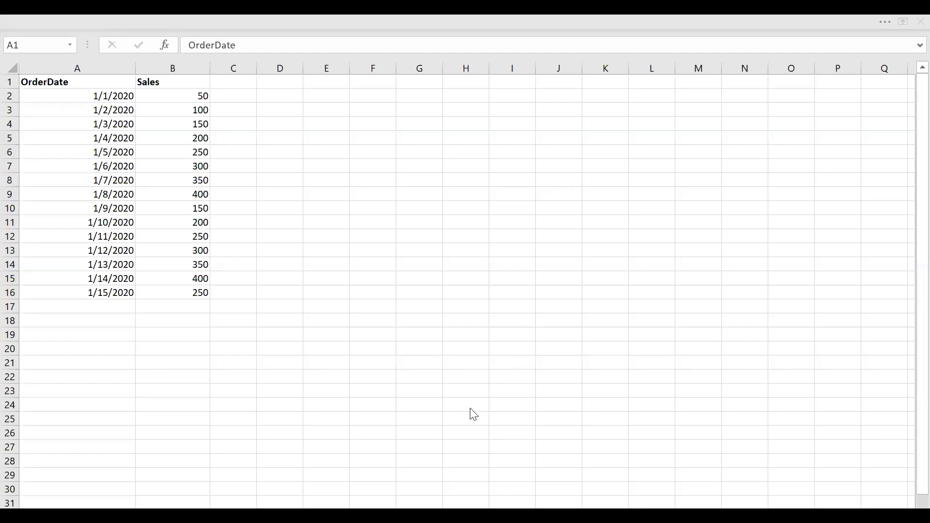
Step: Switch to Power BI Desktop, narrow and reposition the OrderDate matrix, and add Sales to its values
key("alt+Tab")
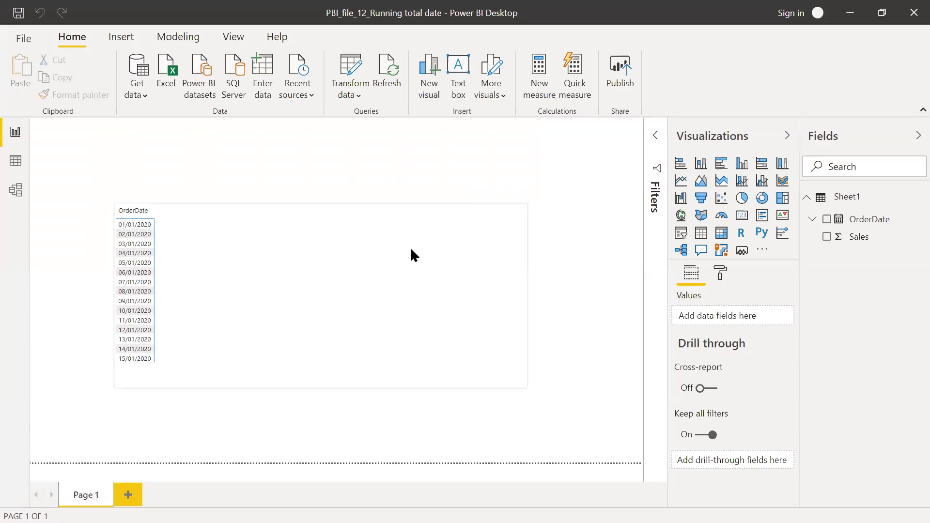
left_click(521, 300)
left_click_drag(528, 300, 425, 297)
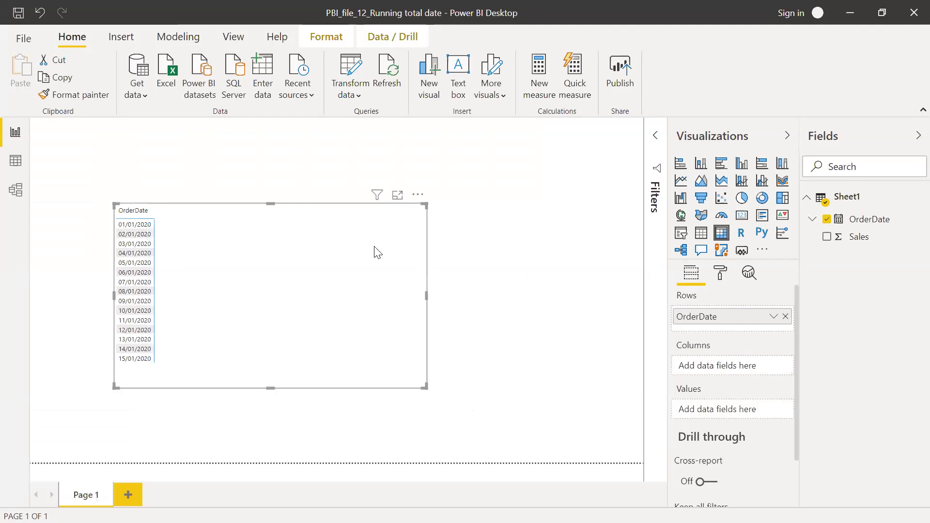
left_click_drag(333, 388, 380, 397)
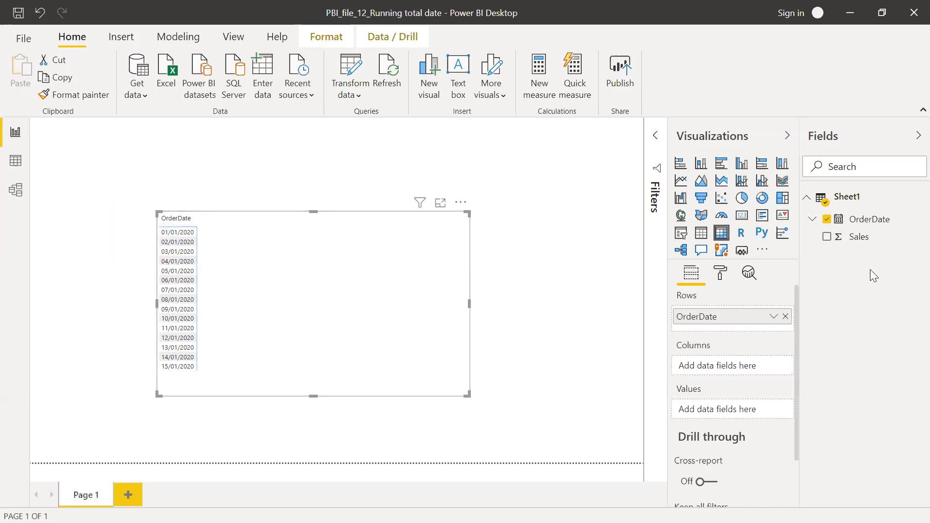
left_click_drag(859, 238, 726, 417)
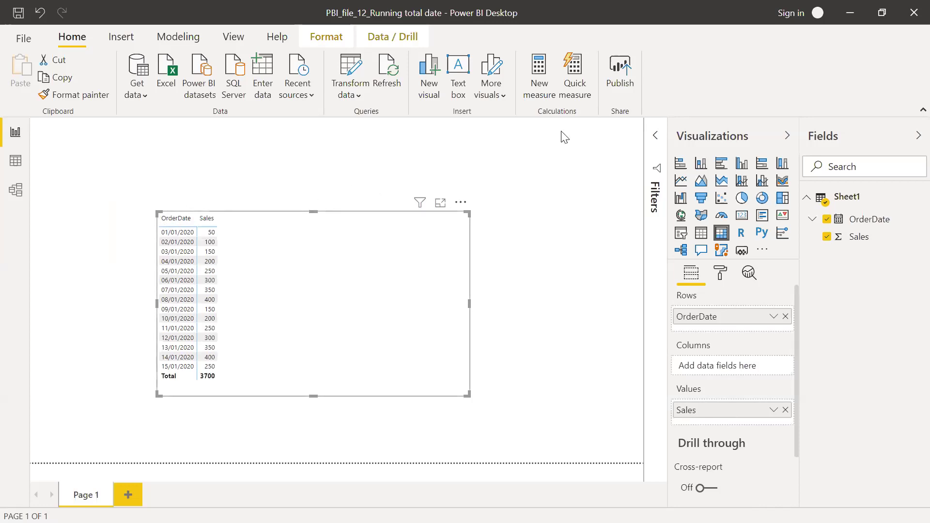
Step: Create the measure Total Sales = sum(Sheet1[Sales]) and collapse the formula editor
left_click(538, 98)
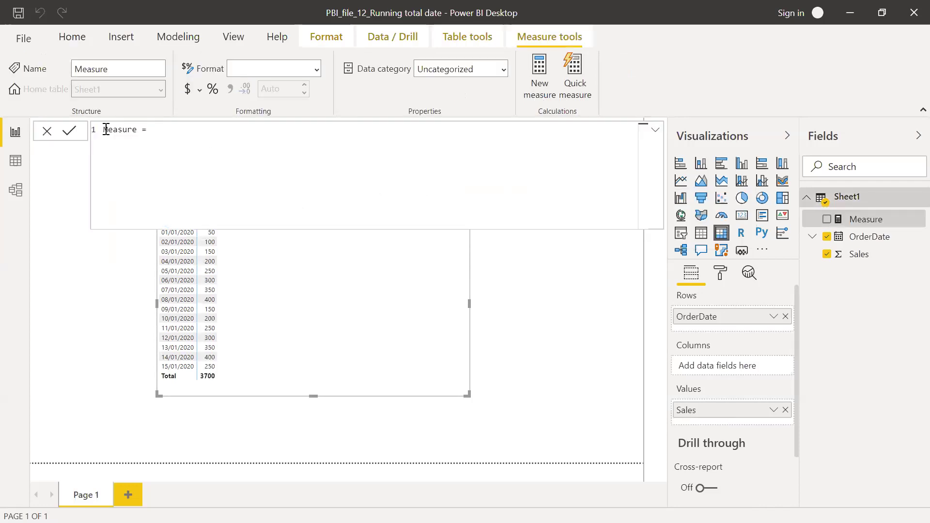
type("Total Sales =")
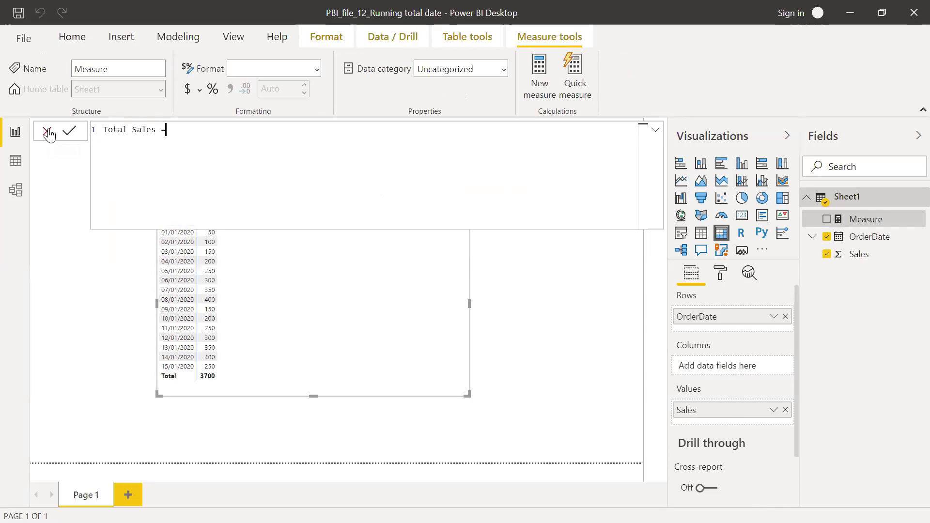
type(" sum(sal")
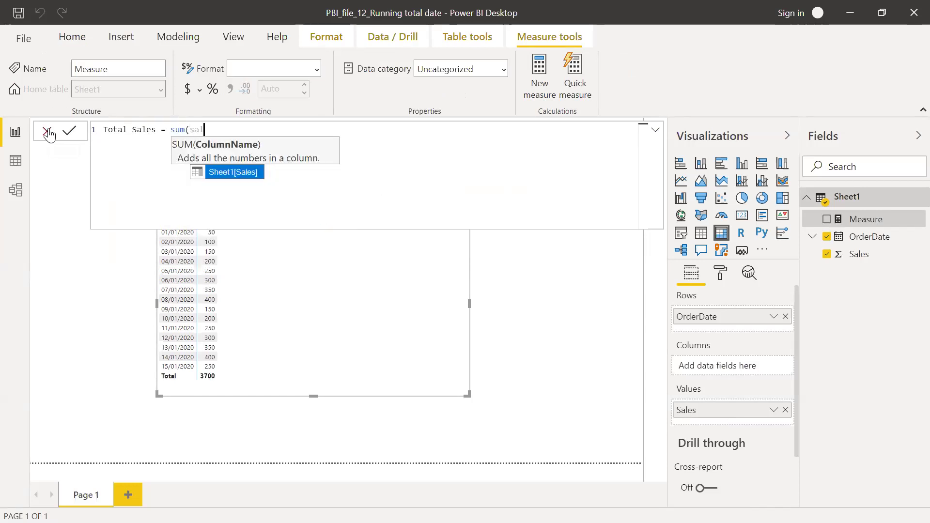
key("Tab")
type(")")
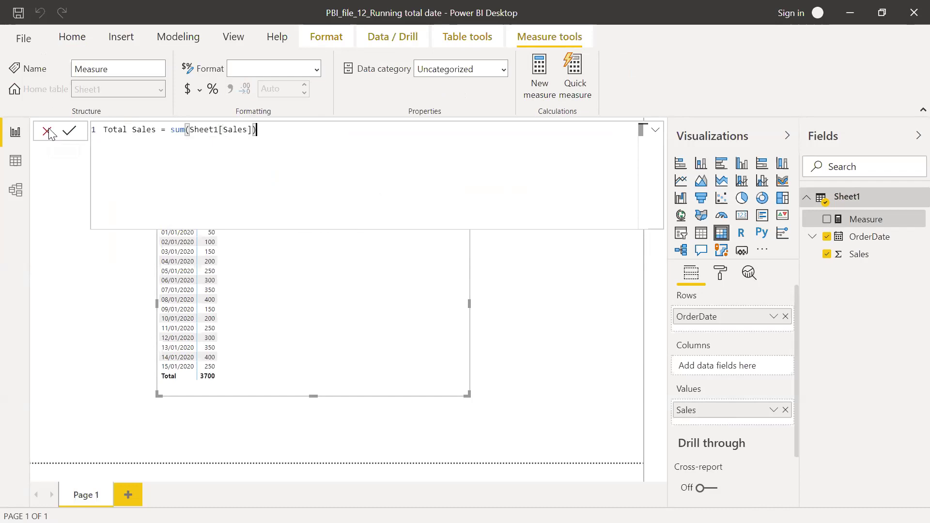
key("Return")
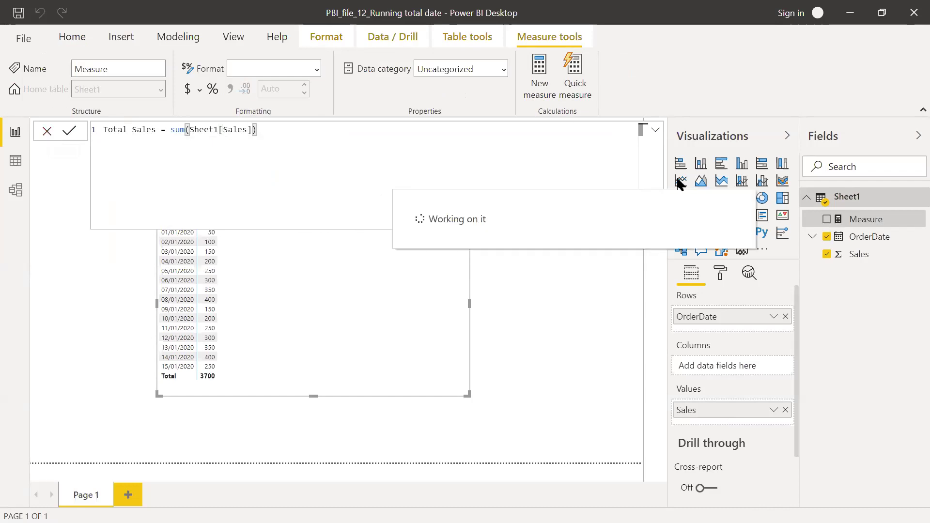
left_click(656, 130)
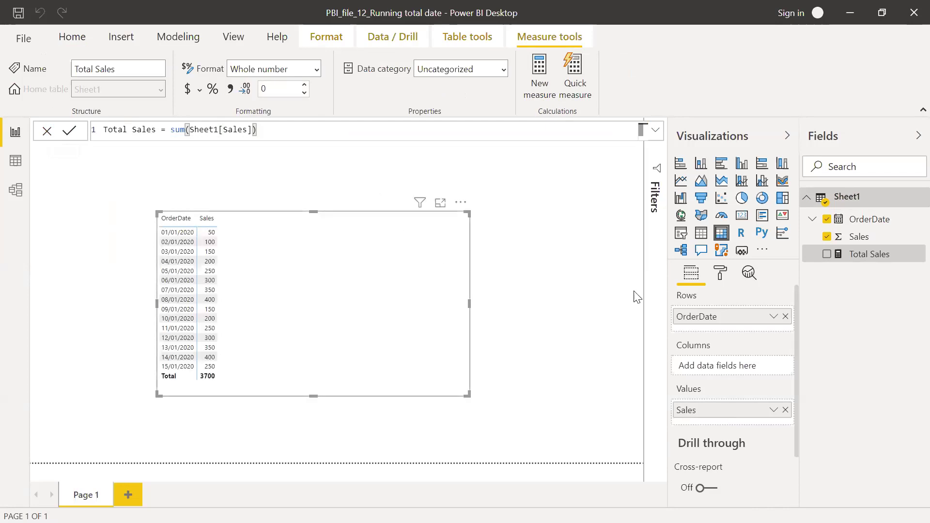
Step: Replace Sales in the matrix values with two copies of the Total Sales measure
left_click(785, 410)
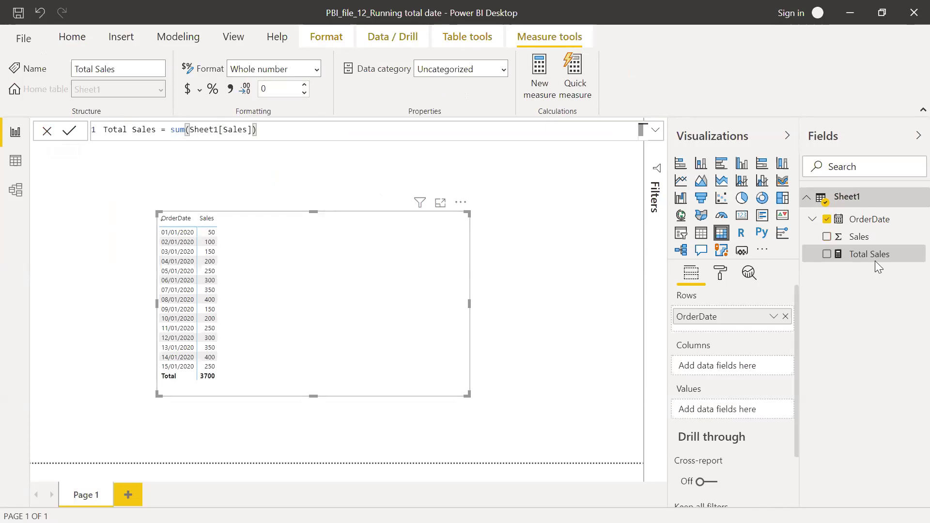
left_click_drag(869, 253, 721, 407)
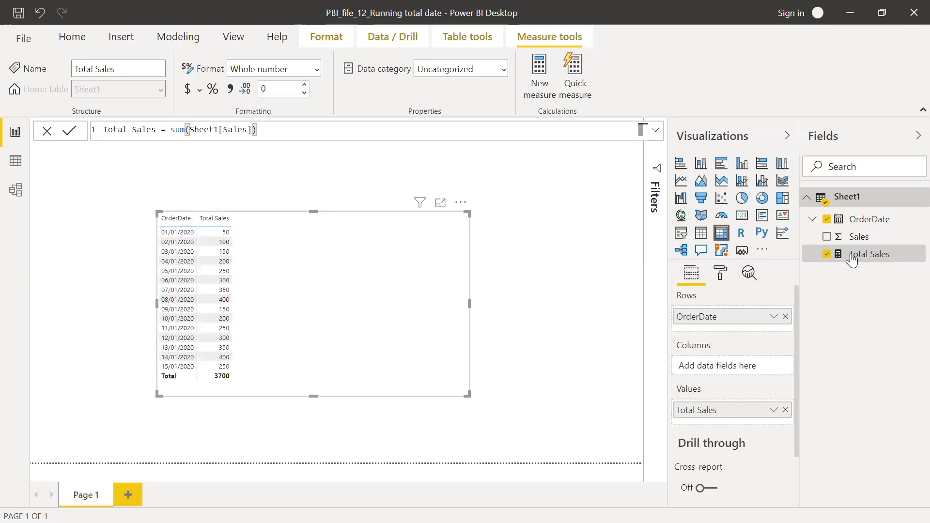
left_click_drag(886, 250, 753, 418)
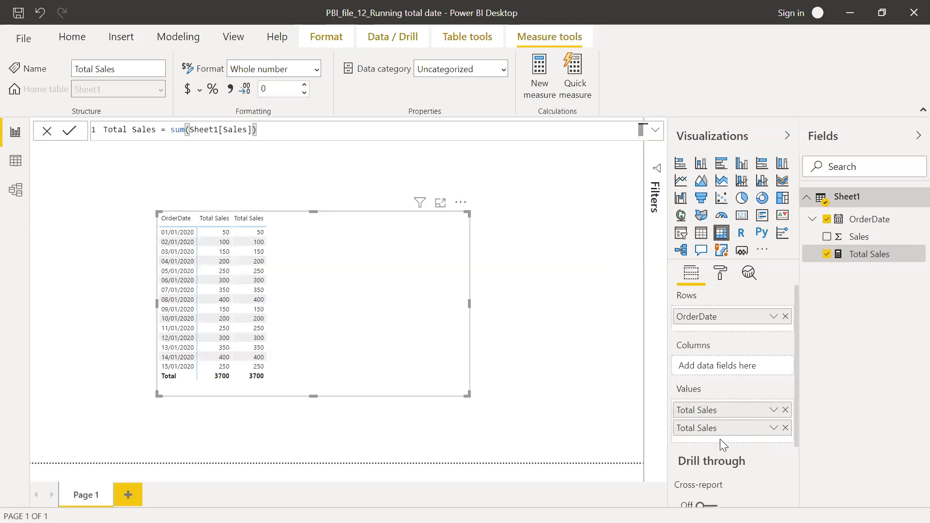
Step: Create a Running total quick measure from the second Total Sales, with base value Total Sales, field OrderDate and Ascending direction
left_click(774, 428)
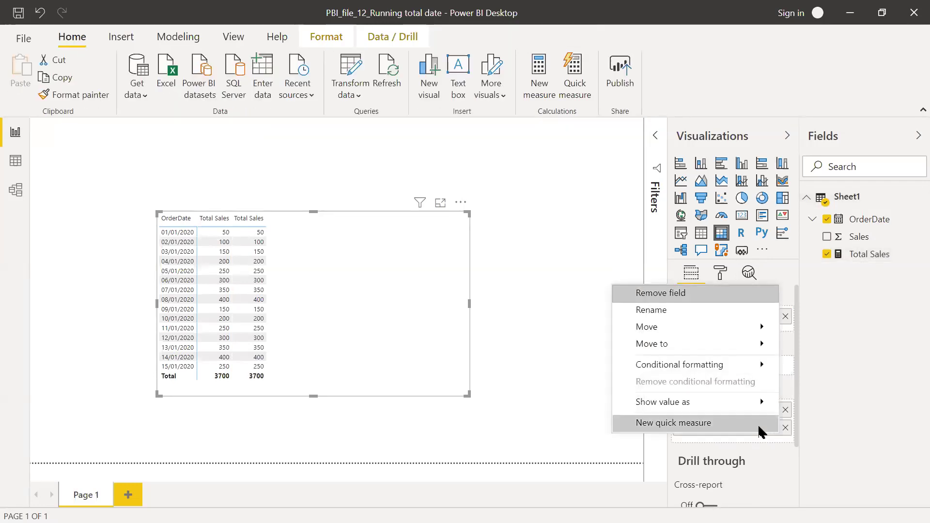
left_click(758, 428)
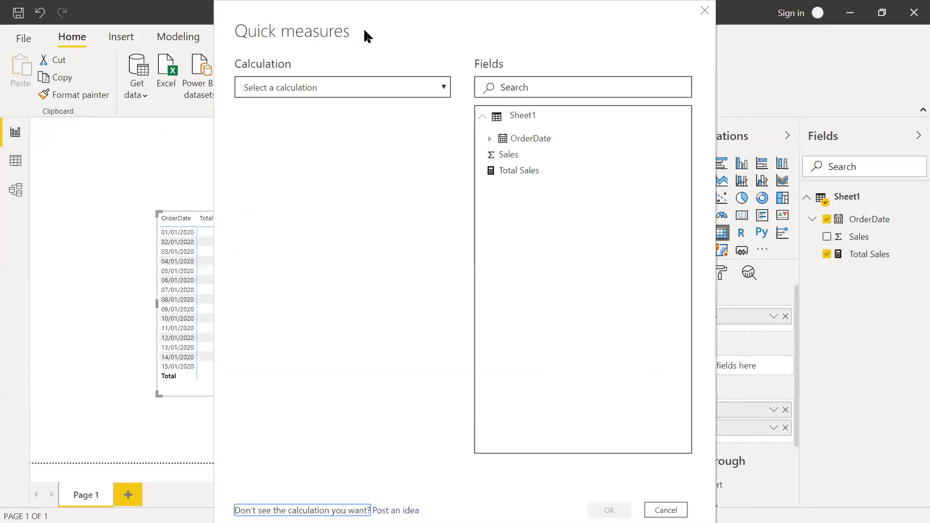
left_click(446, 90)
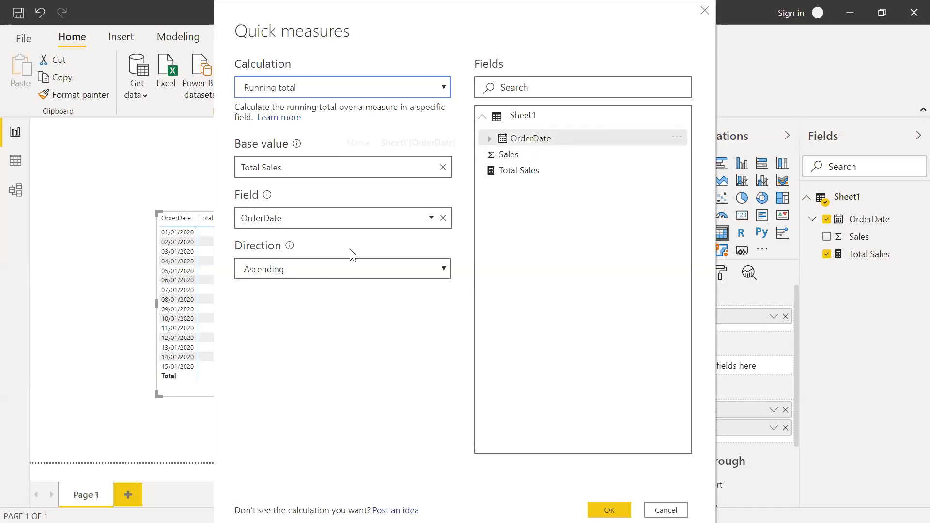
left_click(431, 219)
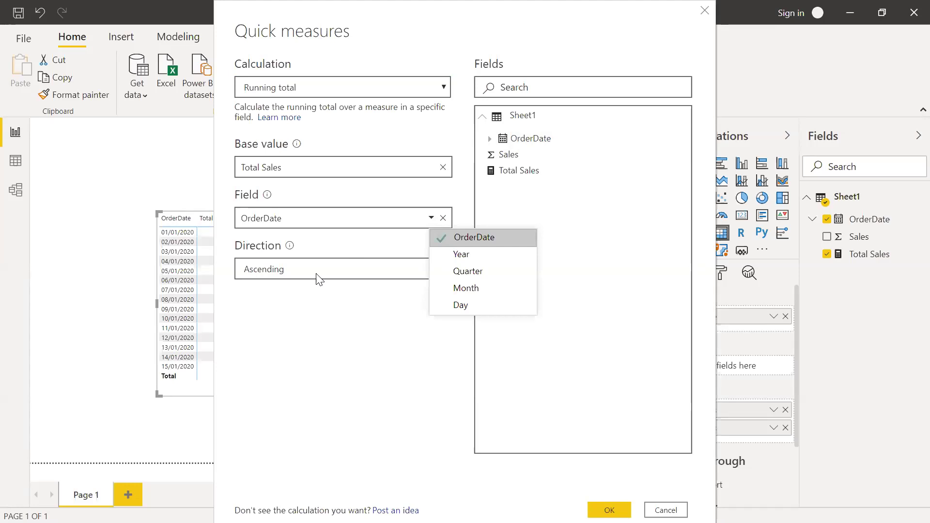
key("Escape")
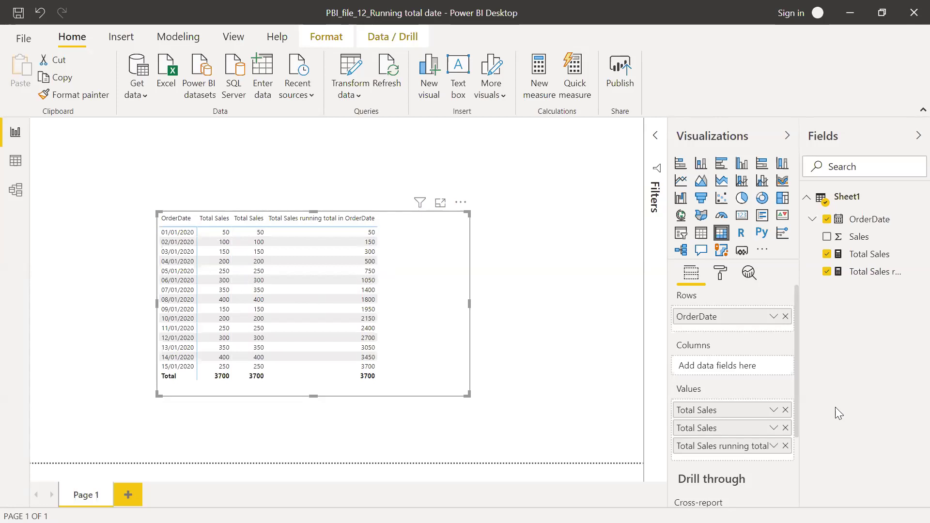
Step: Remove the duplicate Total Sales from the matrix values and widen the remaining Total Sales column
left_click(785, 428)
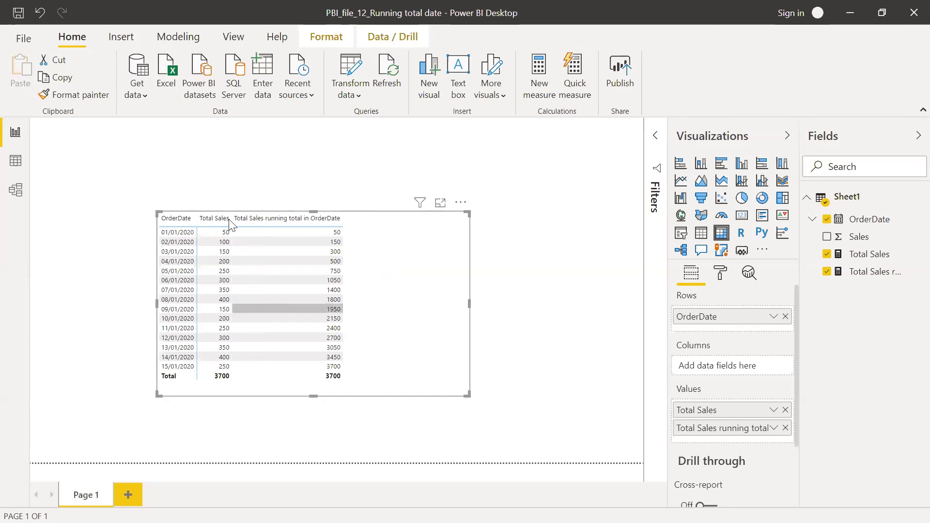
left_click_drag(230, 218, 271, 218)
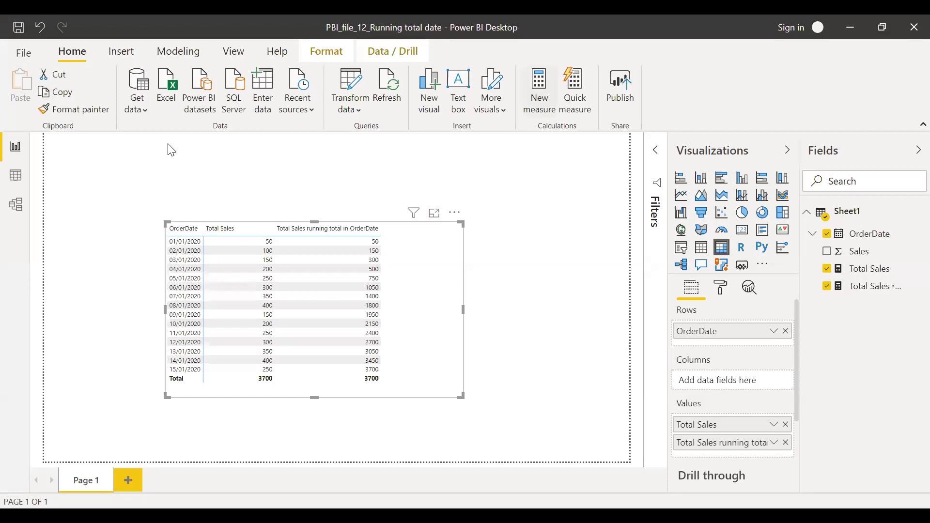
Step: Start a new measure named Running_total with CALCULATE and [Total Sales] as its expression
type("Running")
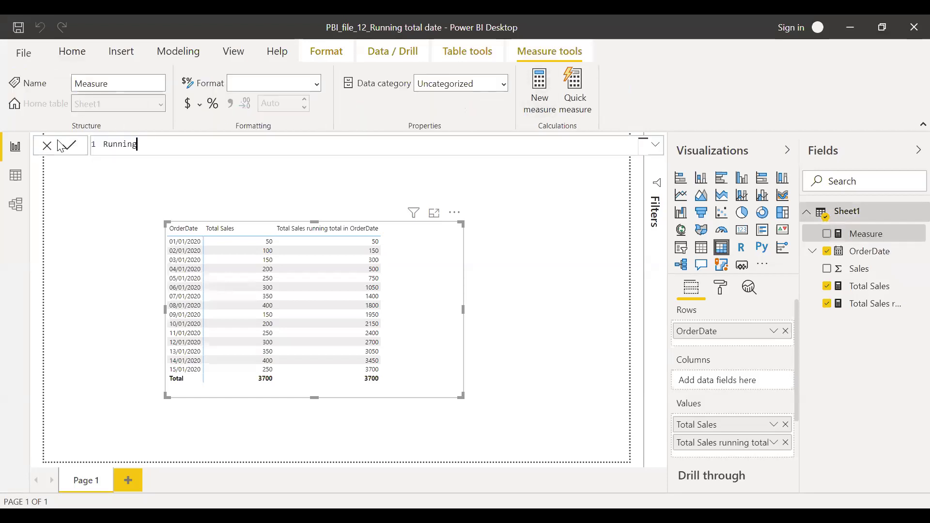
type("_toa")
key("BackSpace")
type("tal = CALCULATE(")
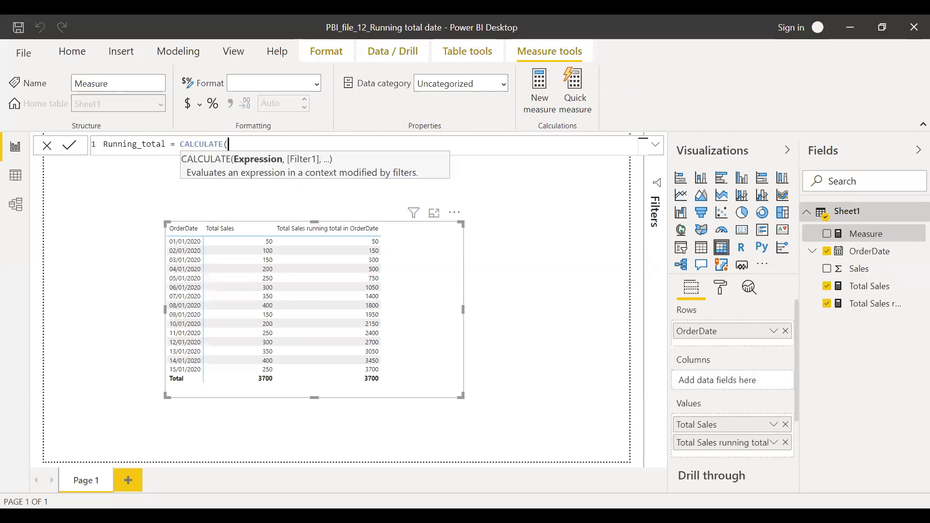
key("shift+Return")
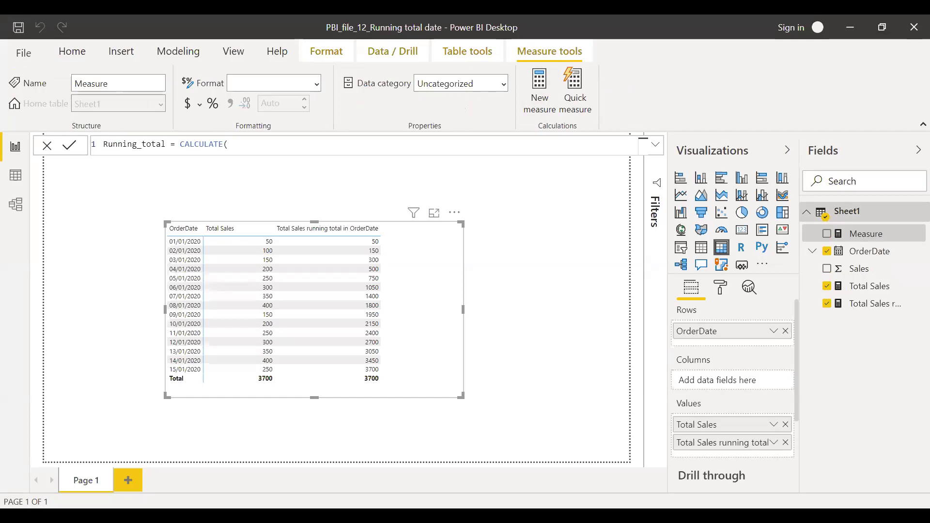
type("[Total Sales]")
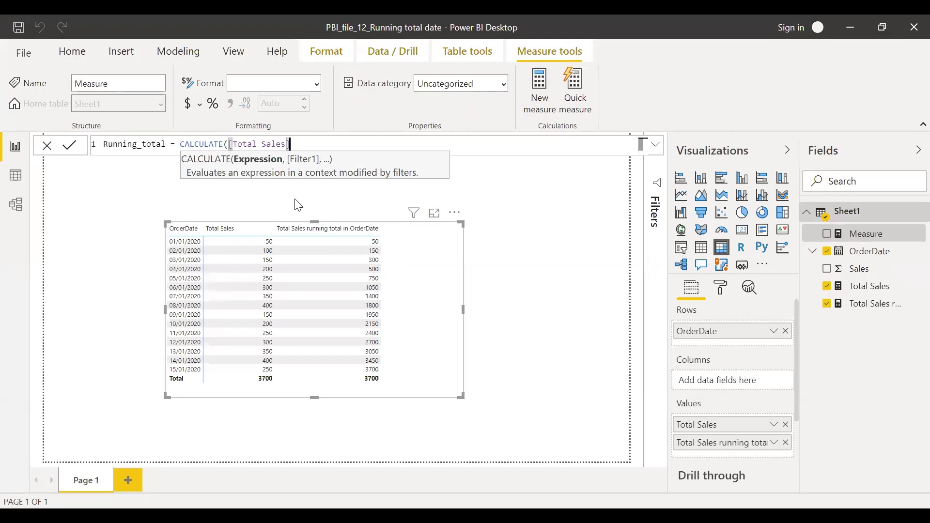
Step: Add a FILTER argument to the Running_total formula, using ALL(Sheet1[OrderDate]) as its table
type(",filt")
key("Tab")
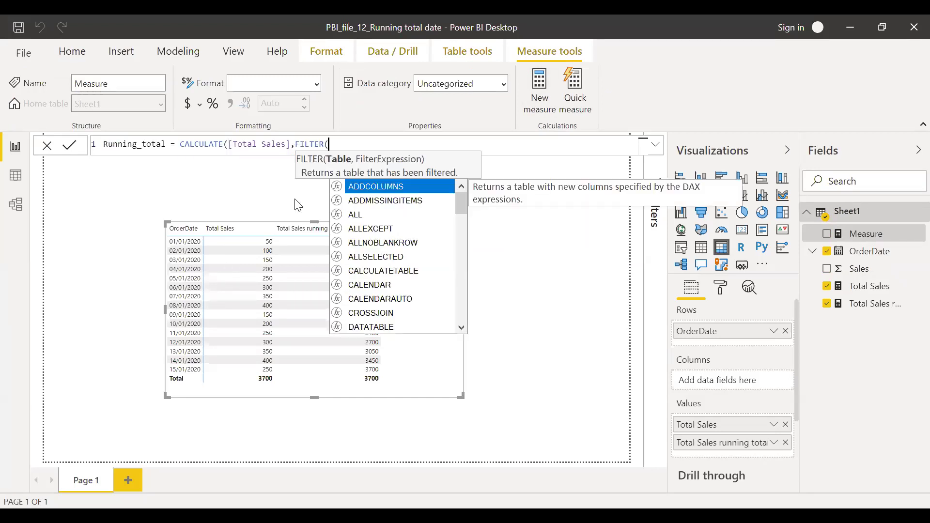
type("all")
key("Tab")
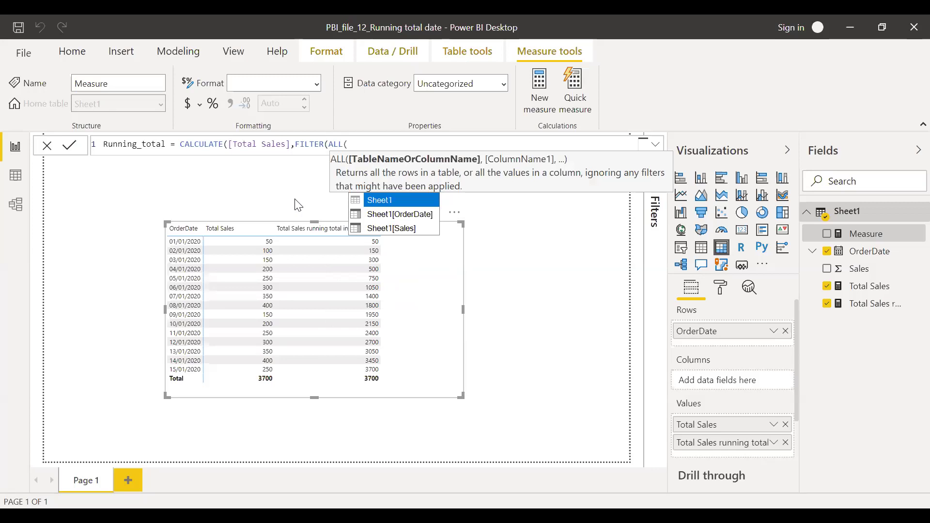
key("Escape")
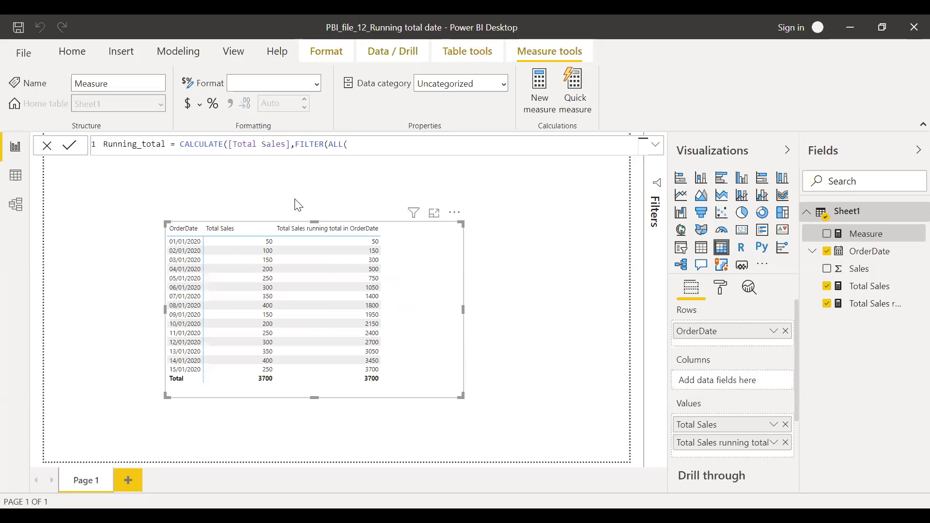
type("or")
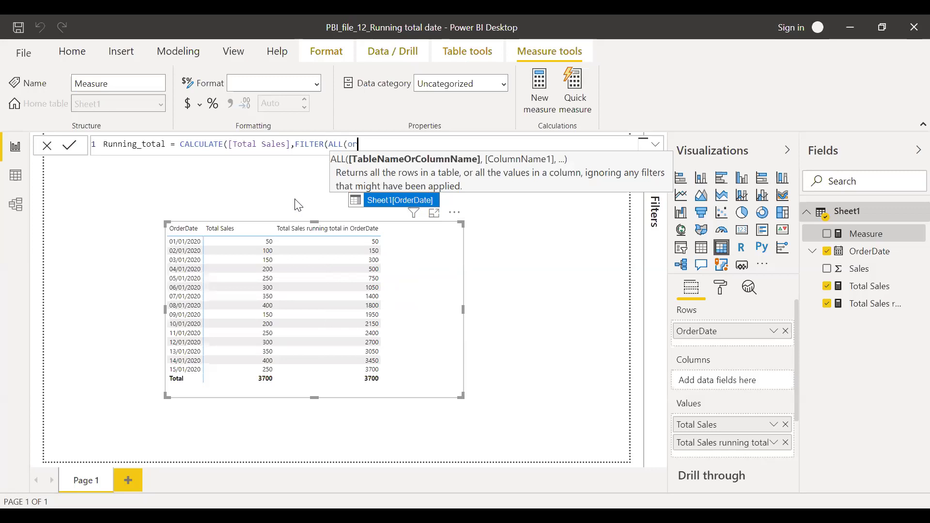
key("Tab")
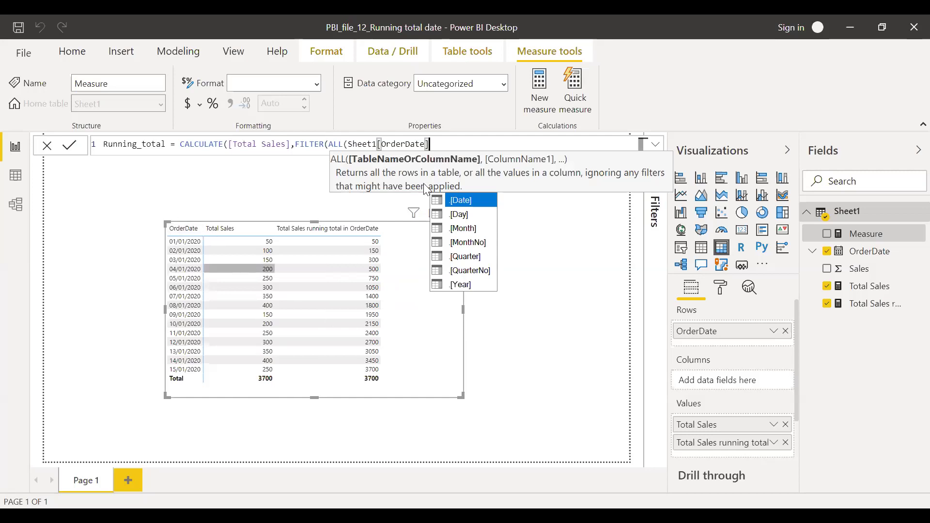
key("Escape")
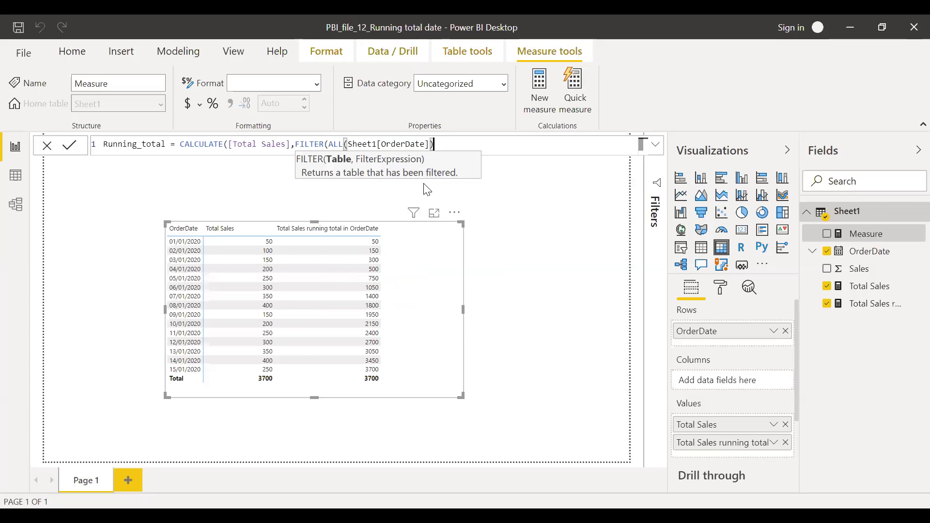
type(",")
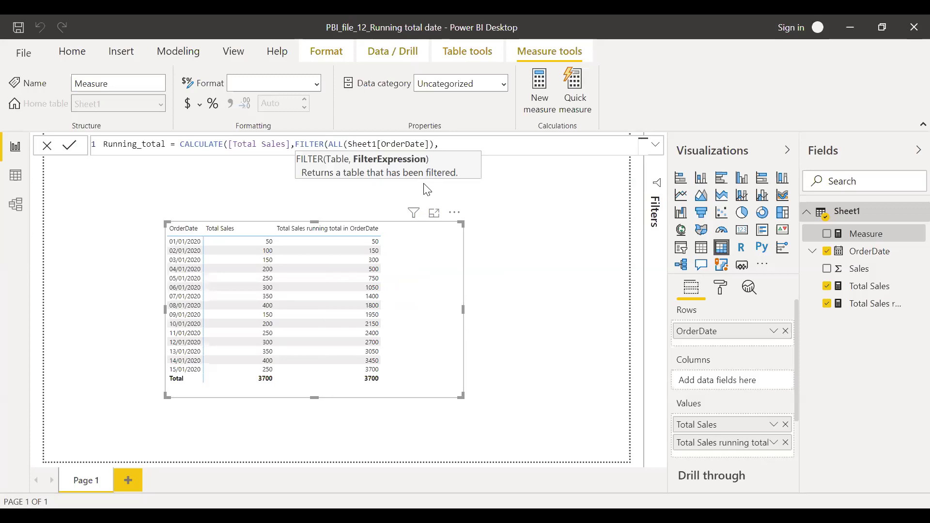
key("Escape")
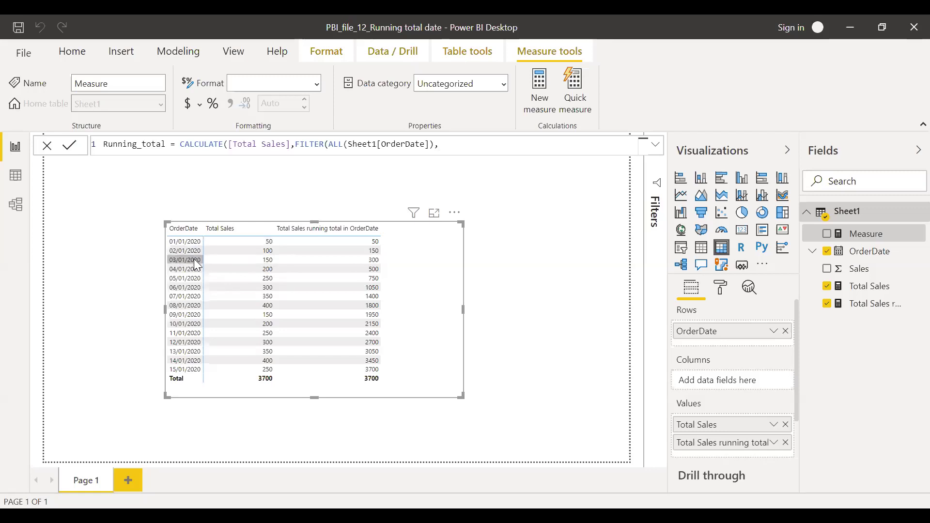
Step: Begin the FILTER condition of the Running_total formula with Sheet1[OrderDate]<= as its left side
left_click(441, 145)
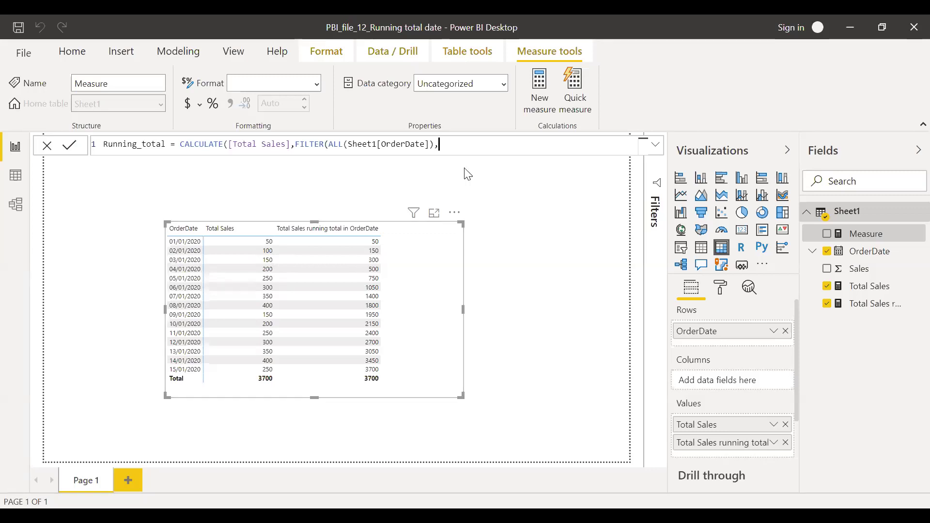
type("or")
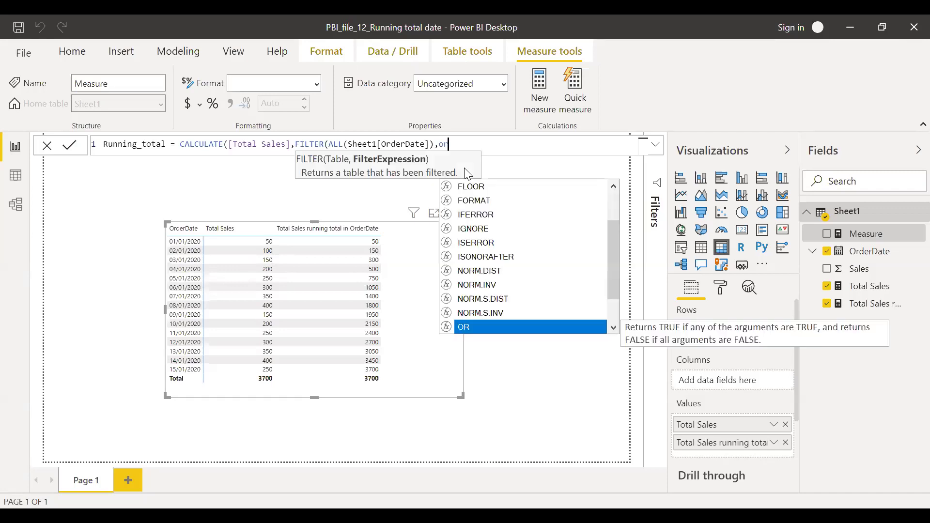
type("de")
key("Tab")
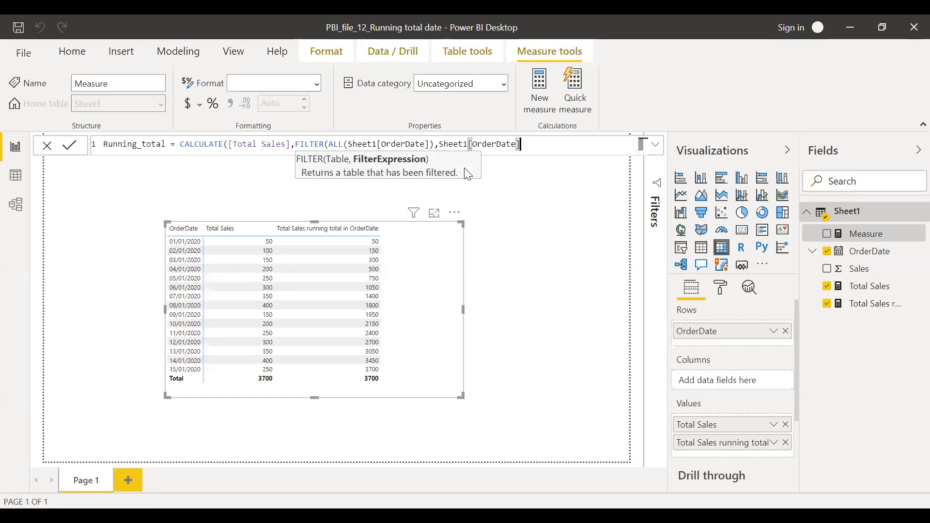
type("<=")
Step: Complete the FILTER condition with MAX(Sheet1[OrderDate]) and close the FILTER and CALCULATE parentheses
type("ma")
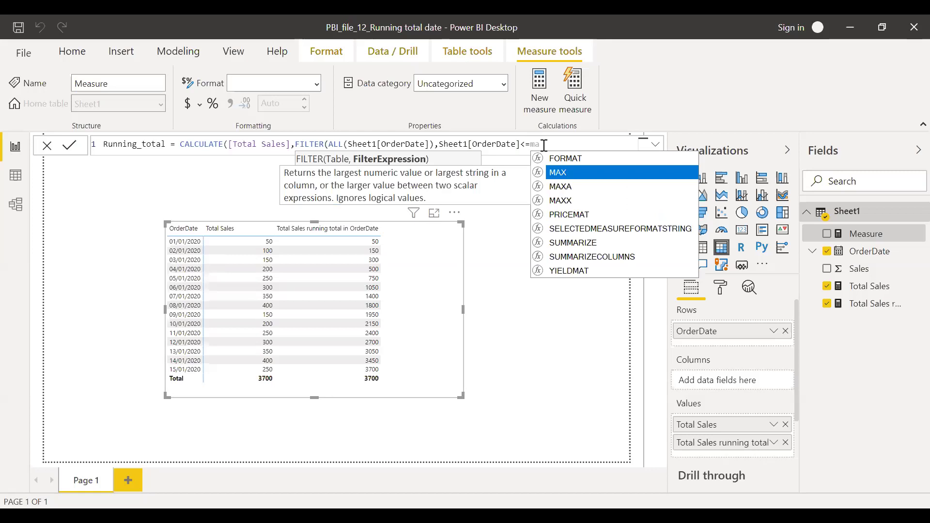
key("Tab")
type("ord")
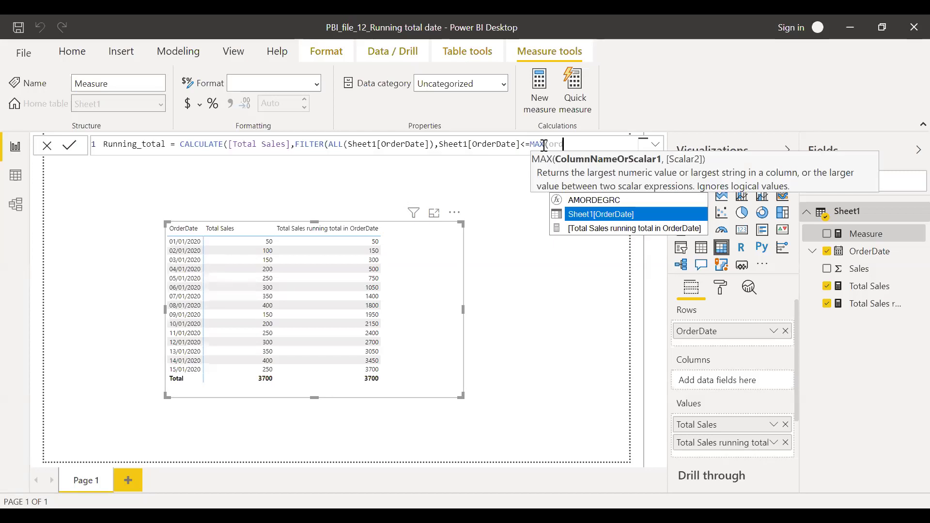
key("Tab")
type(")")
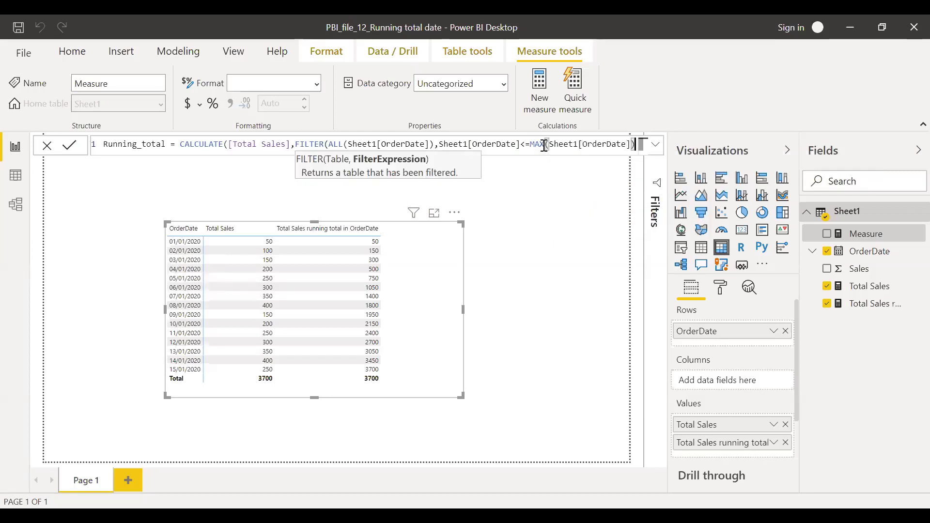
type(")")
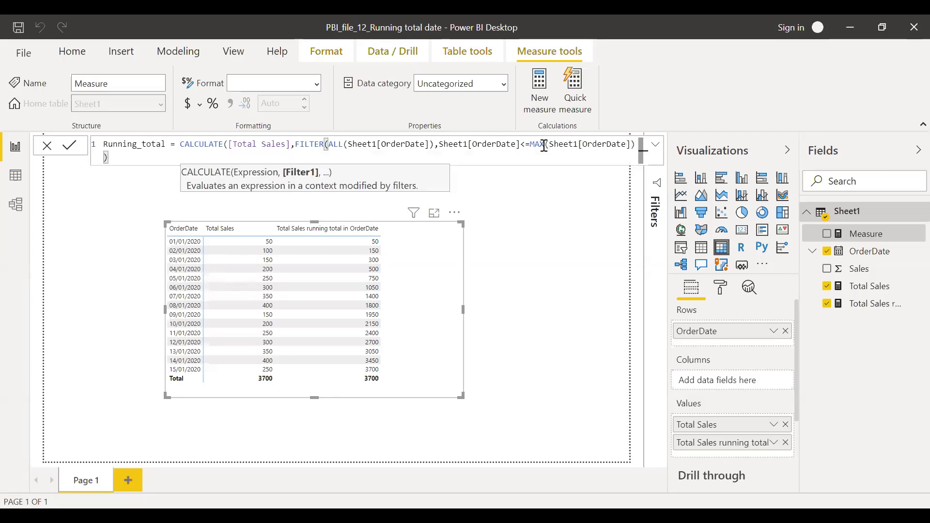
type(")")
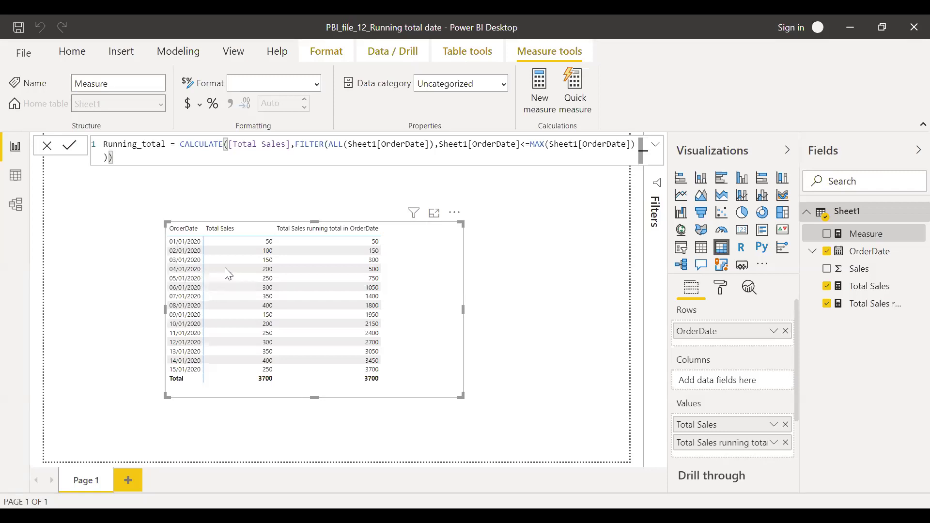
Step: Examine the matrix rows around 03/01/2020 and 04/01/2020, relating their Total Sales and running totals to the formula's date condition
left_click(254, 268)
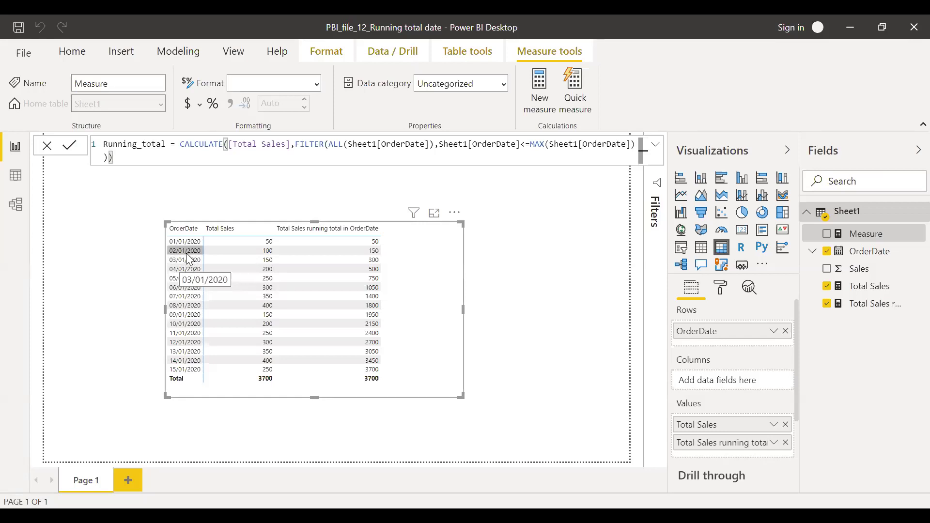
left_click(266, 263)
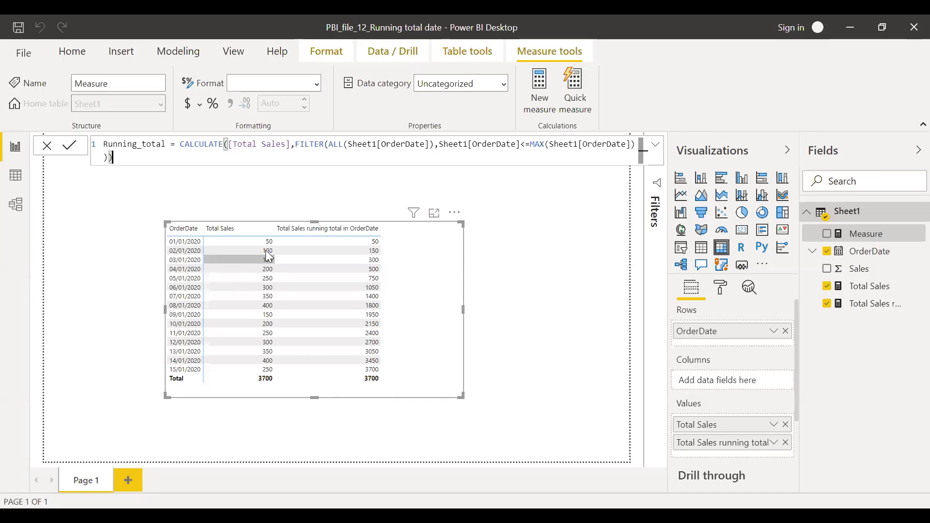
left_click(199, 270)
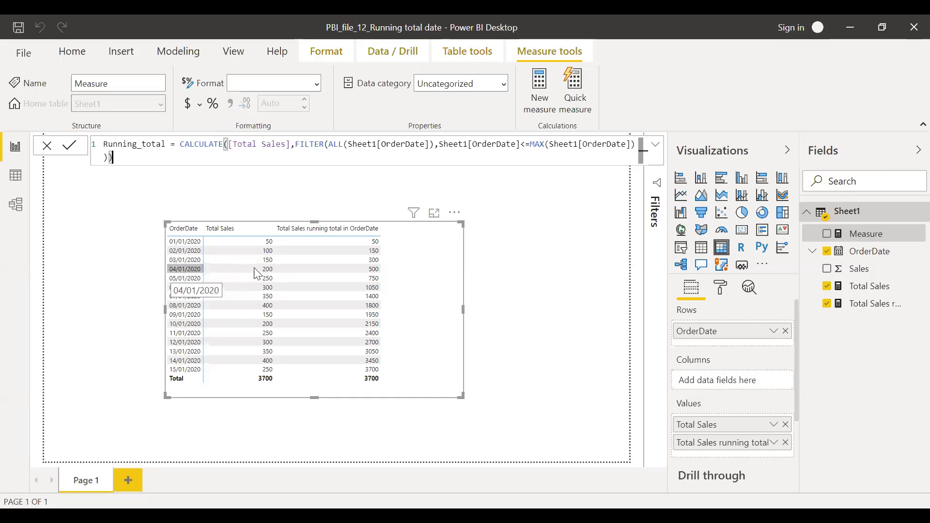
left_click(255, 268)
left_click(524, 146)
left_click(236, 268)
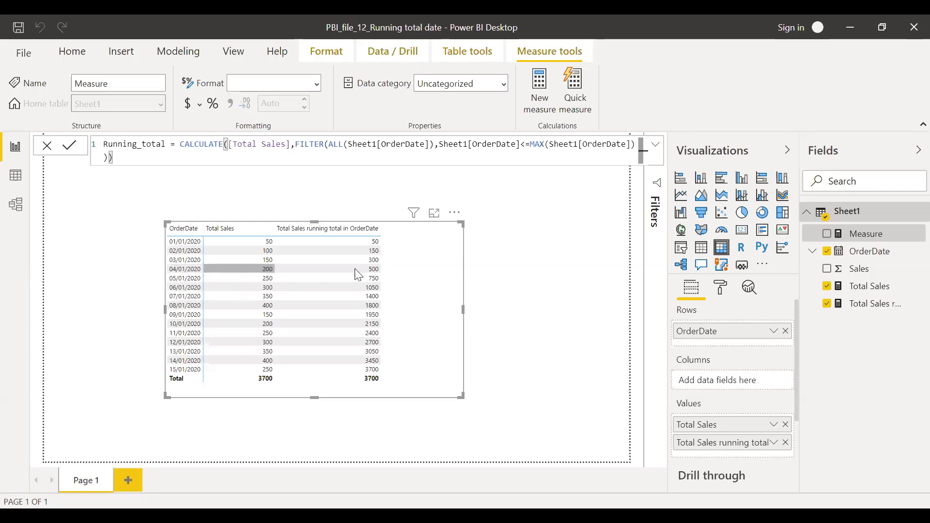
Step: Commit the Running_total measure and add it to the values of the matrix, widening the visual to fit
left_click(136, 158)
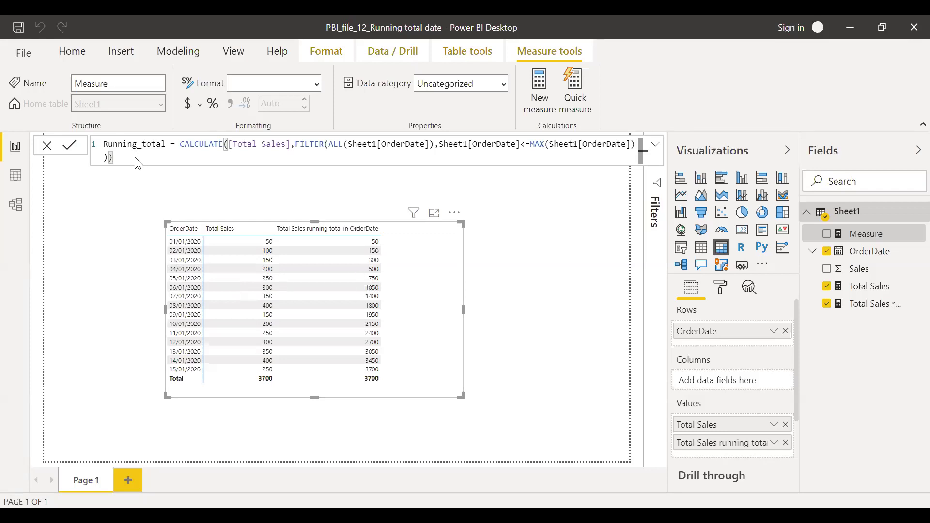
key("Return")
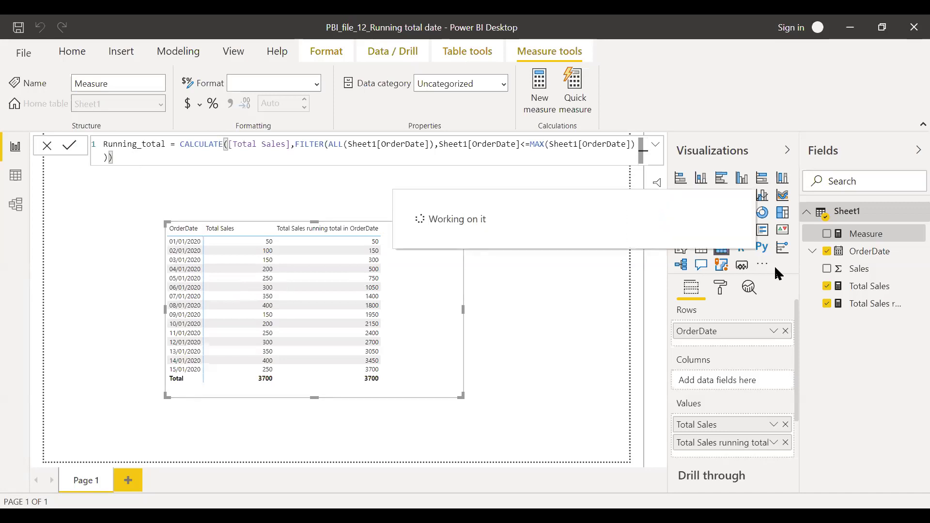
left_click_drag(876, 257, 732, 455)
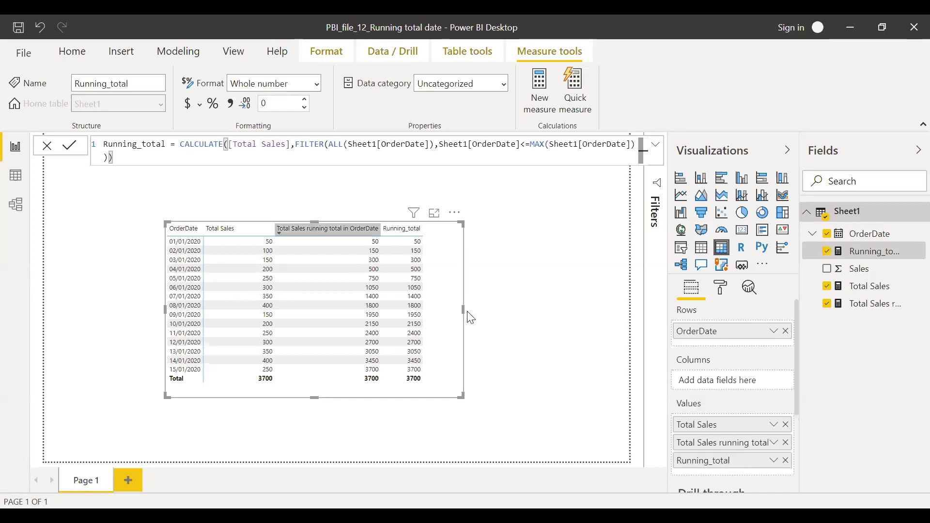
left_click_drag(461, 309, 496, 315)
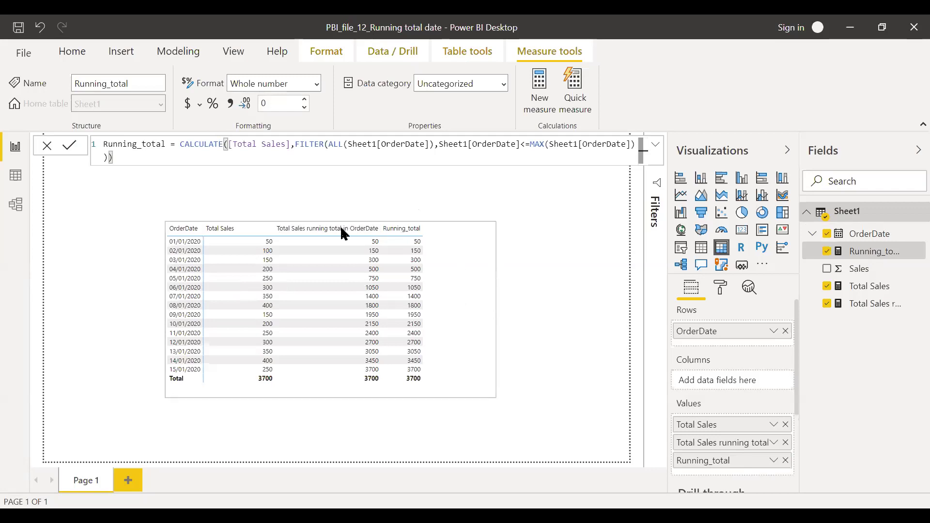